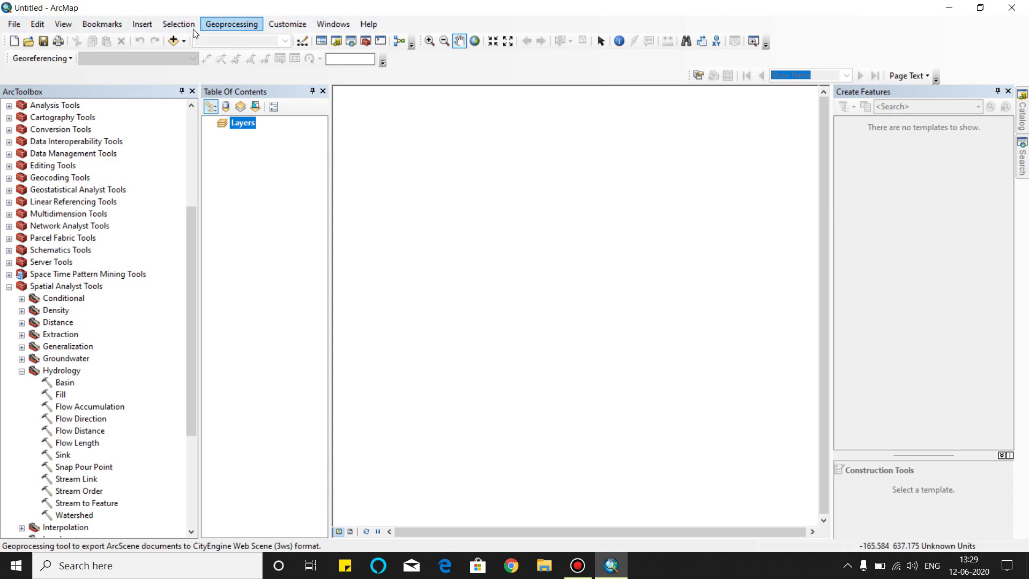
Step: Tour the main menus and the dockable windows list, closing them without choosing anything
{"action": "left_click", "coordinate": [15, 24]}
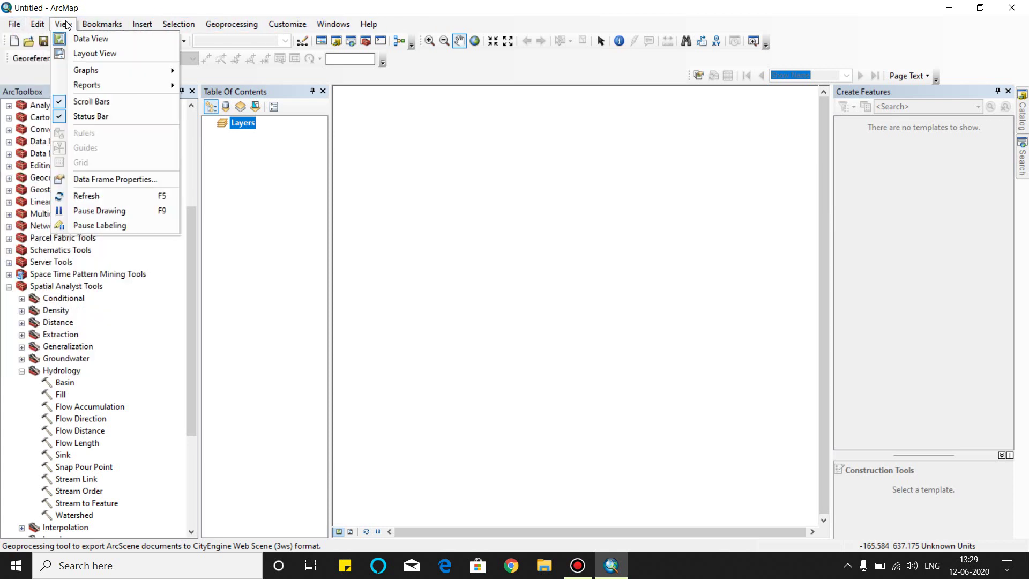
{"action": "mouse_move", "coordinate": [137, 27]}
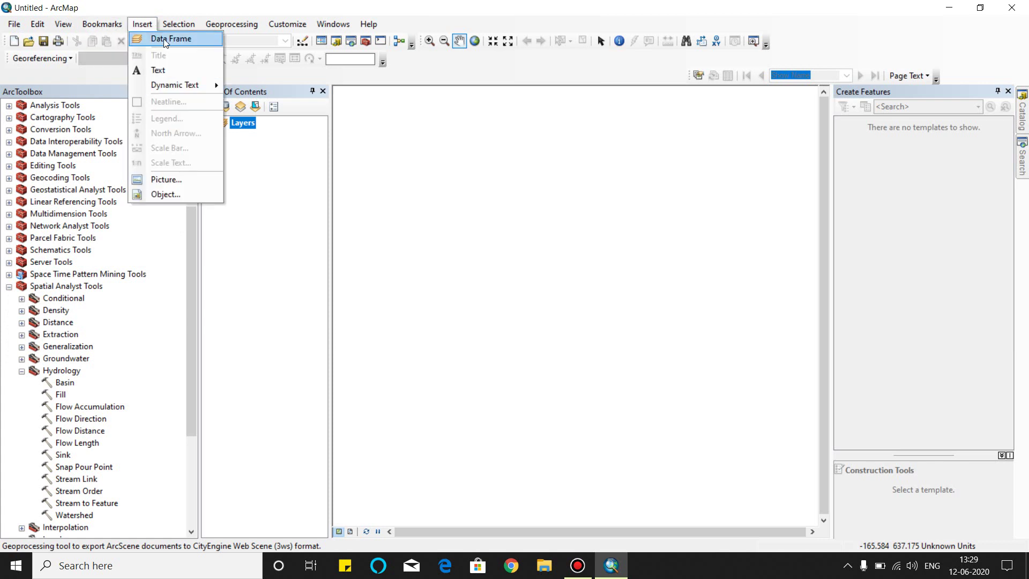
{"action": "mouse_move", "coordinate": [220, 28]}
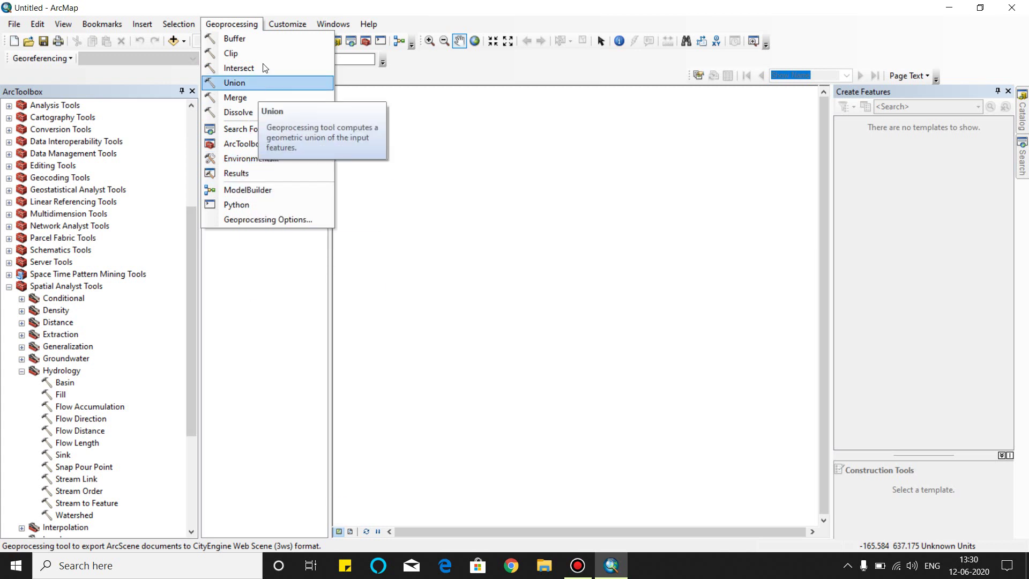
{"action": "mouse_move", "coordinate": [287, 24]}
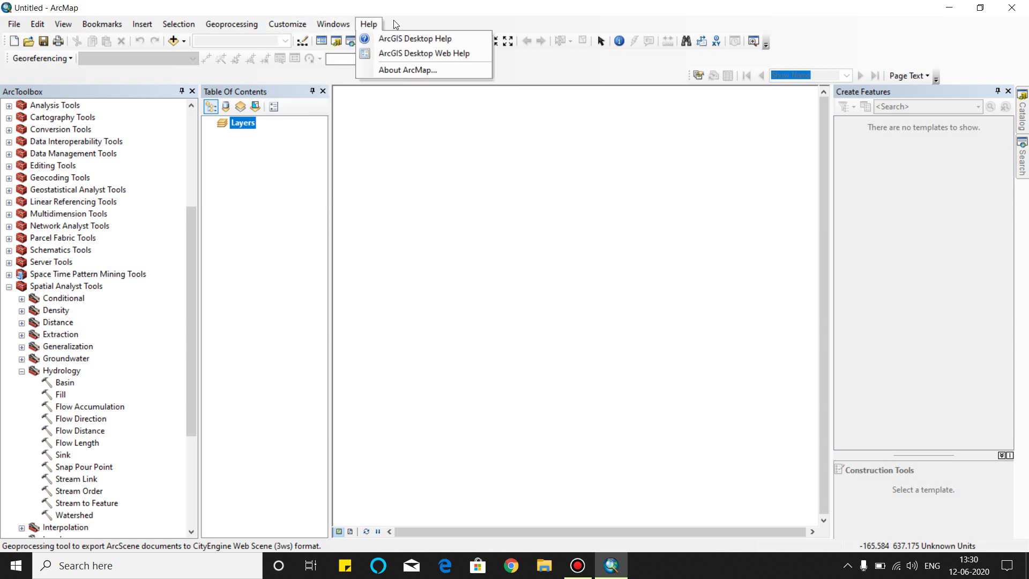
{"action": "key", "text": "Escape"}
{"action": "key", "text": "Down"}
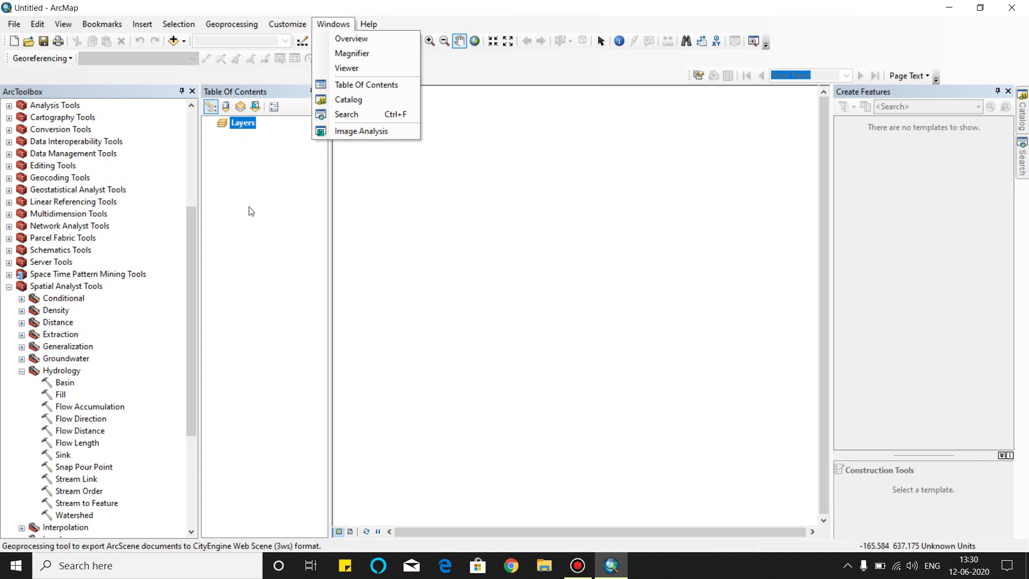
{"action": "left_click", "coordinate": [271, 167]}
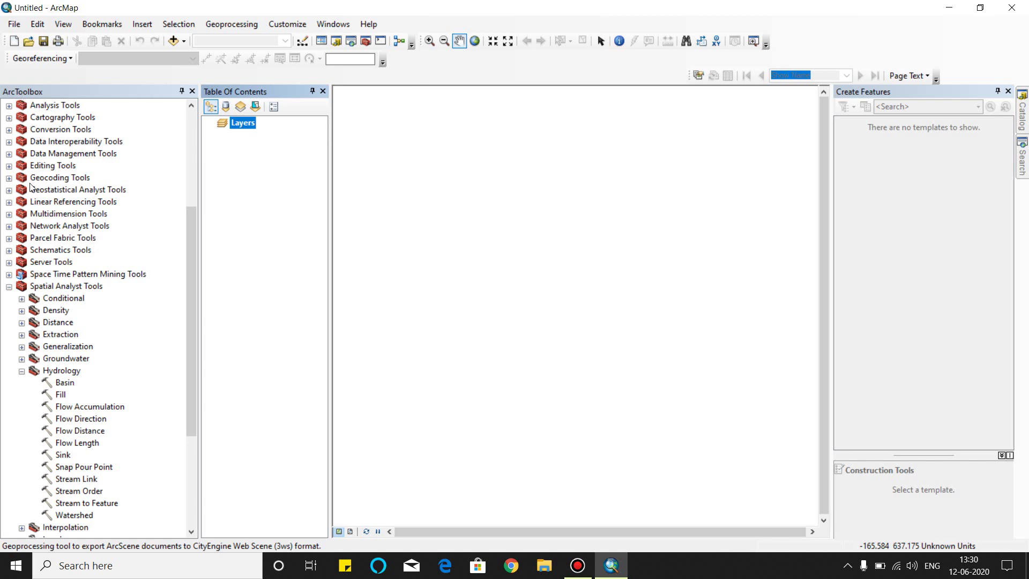
Step: Browse the ArcToolbox tree and select the Groundwater toolset
{"action": "scroll", "coordinate": [51, 266], "scroll_direction": "up", "scroll_amount": 1}
{"action": "scroll", "coordinate": [51, 266], "scroll_direction": "up", "scroll_amount": 4}
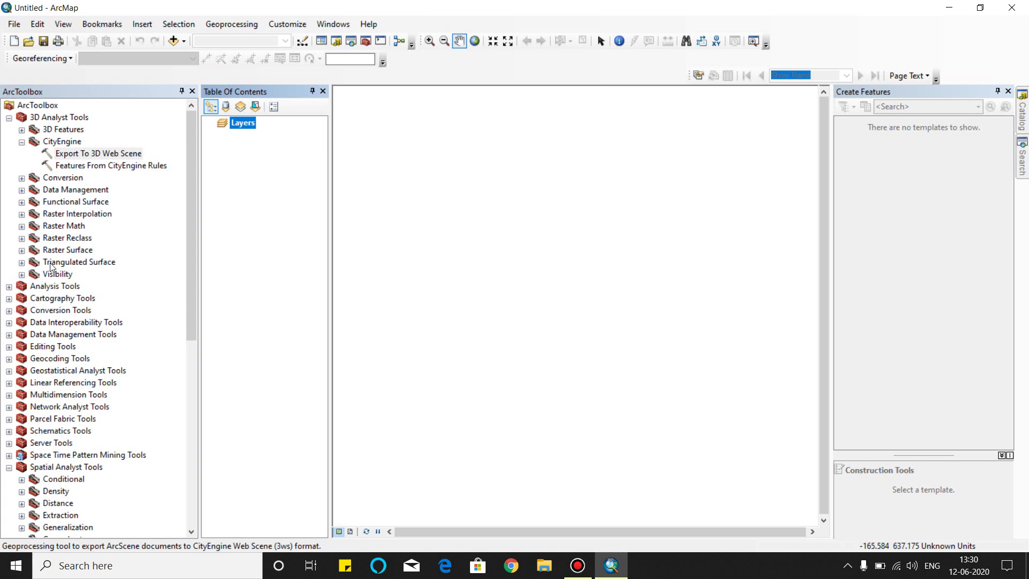
{"action": "scroll", "coordinate": [67, 370], "scroll_direction": "down", "scroll_amount": 4}
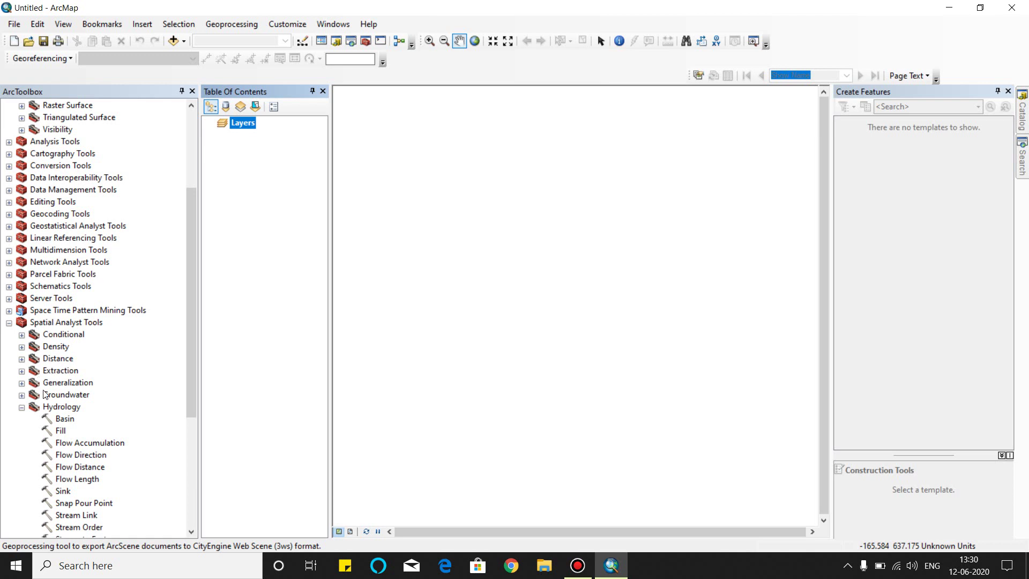
{"action": "scroll", "coordinate": [53, 391], "scroll_direction": "down", "scroll_amount": 4}
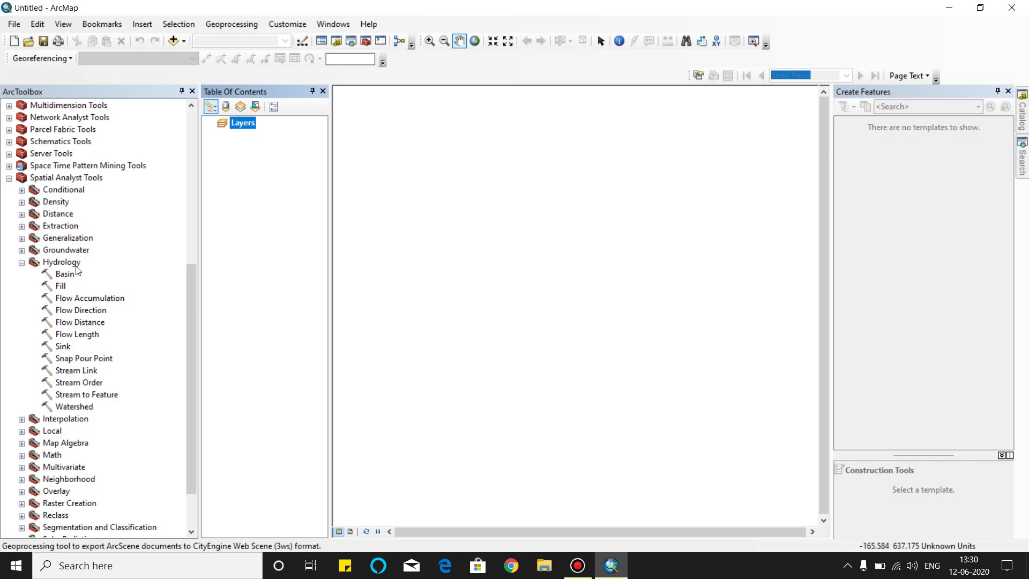
{"action": "left_click", "coordinate": [52, 250]}
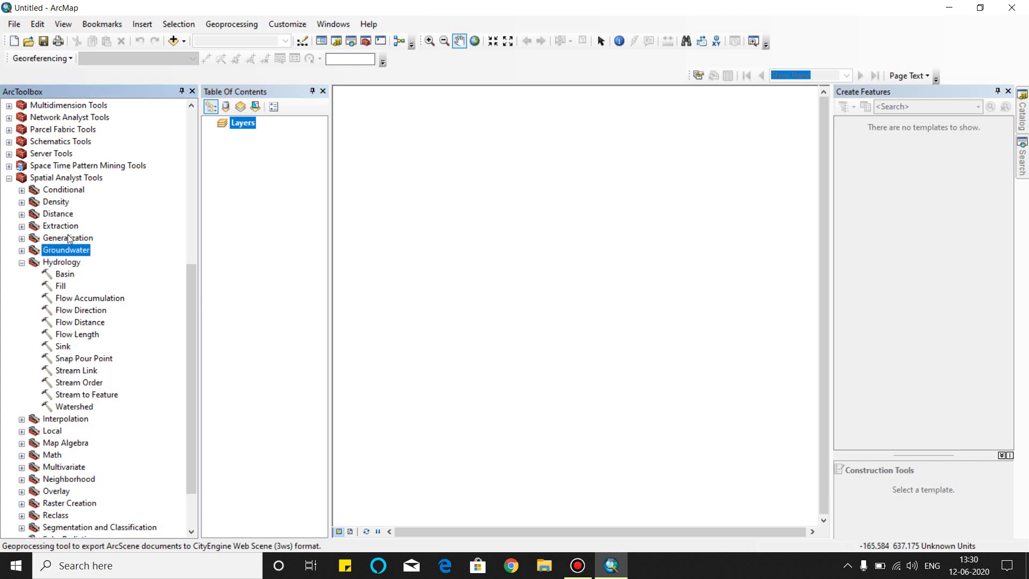
{"action": "scroll", "coordinate": [80, 321], "scroll_direction": "down", "scroll_amount": 2}
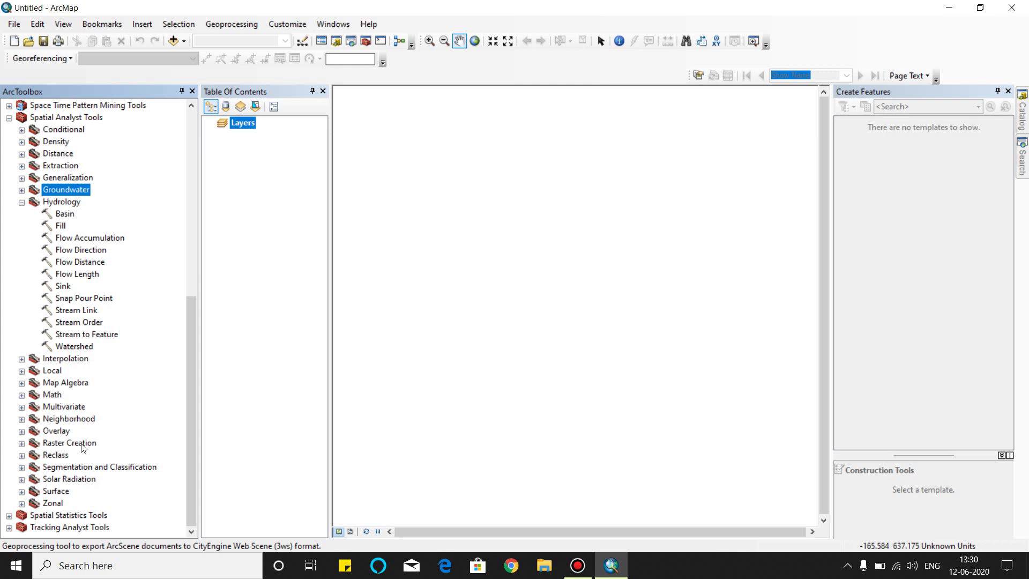
{"action": "scroll", "coordinate": [83, 448], "scroll_direction": "up", "scroll_amount": 3}
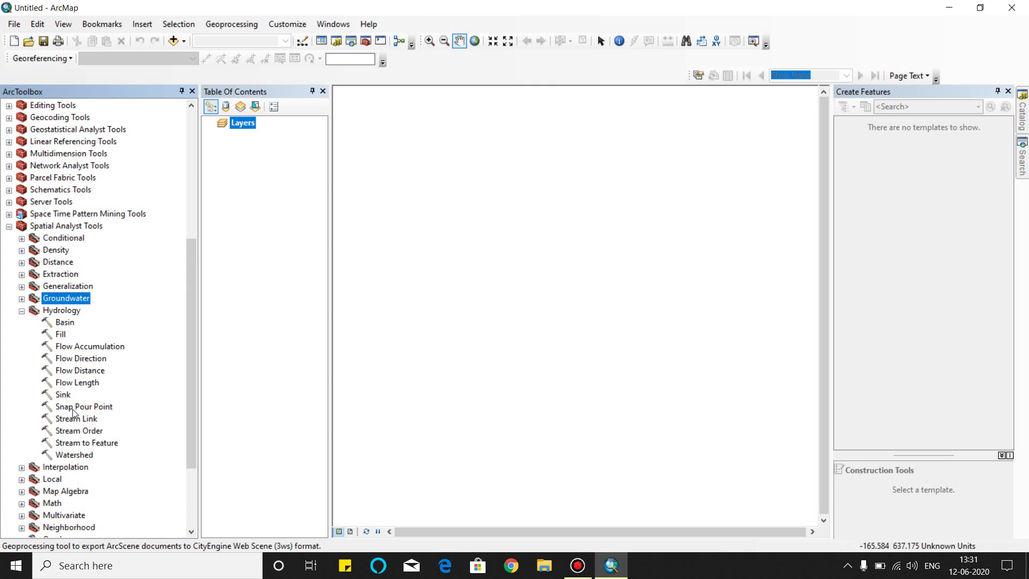
{"action": "scroll", "coordinate": [90, 365], "scroll_direction": "up", "scroll_amount": 5}
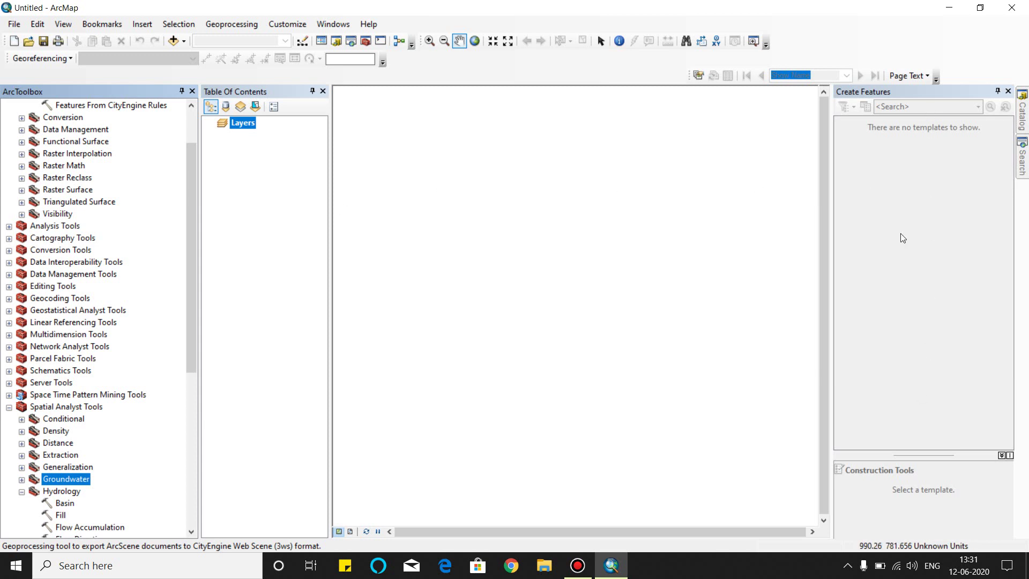
Step: Show the Catalog, then search tools for 'CLIP' and check the Clip (Coverage) result
{"action": "left_click", "coordinate": [1026, 119]}
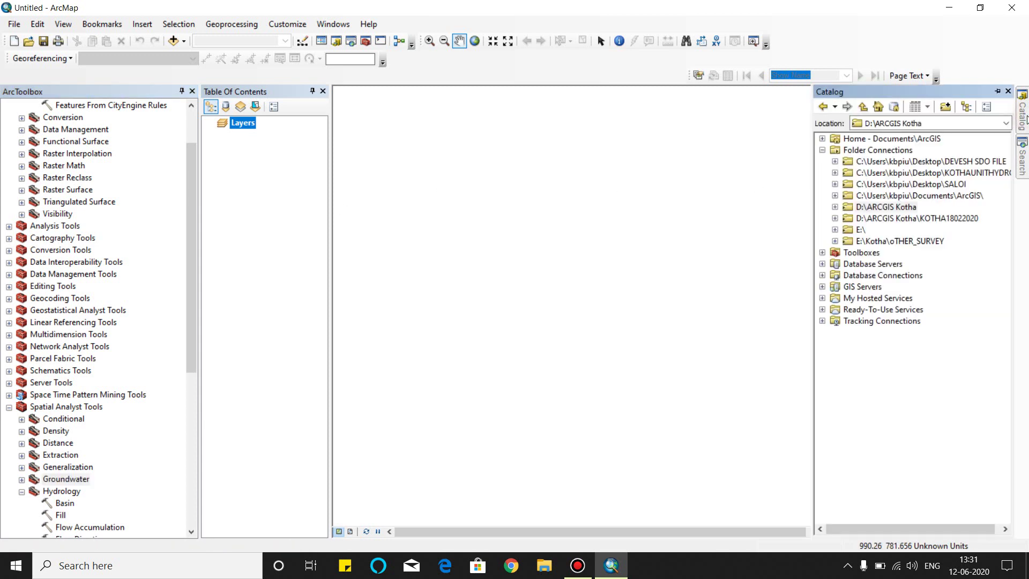
{"action": "left_click", "coordinate": [885, 175]}
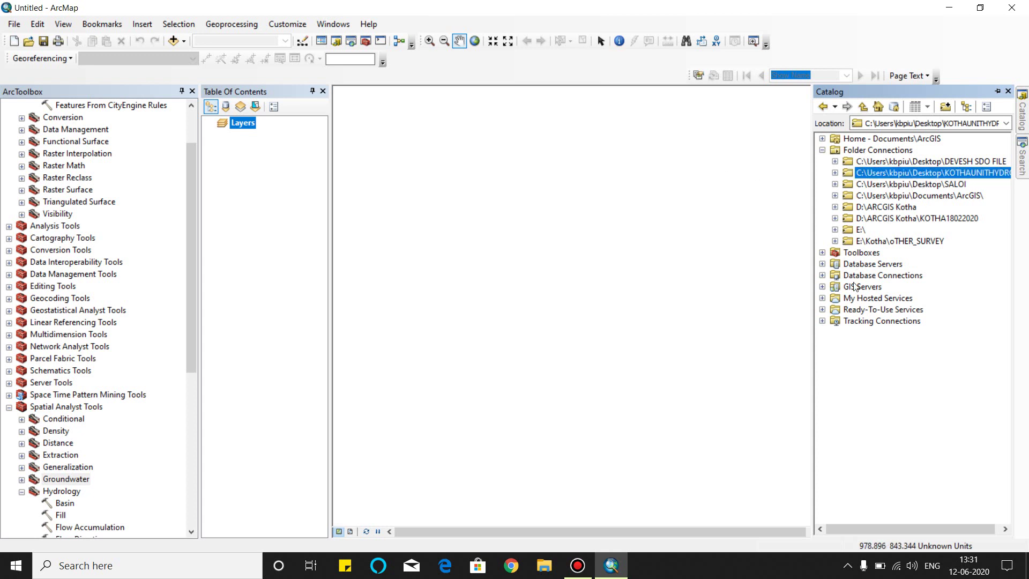
{"action": "left_click", "coordinate": [1023, 157]}
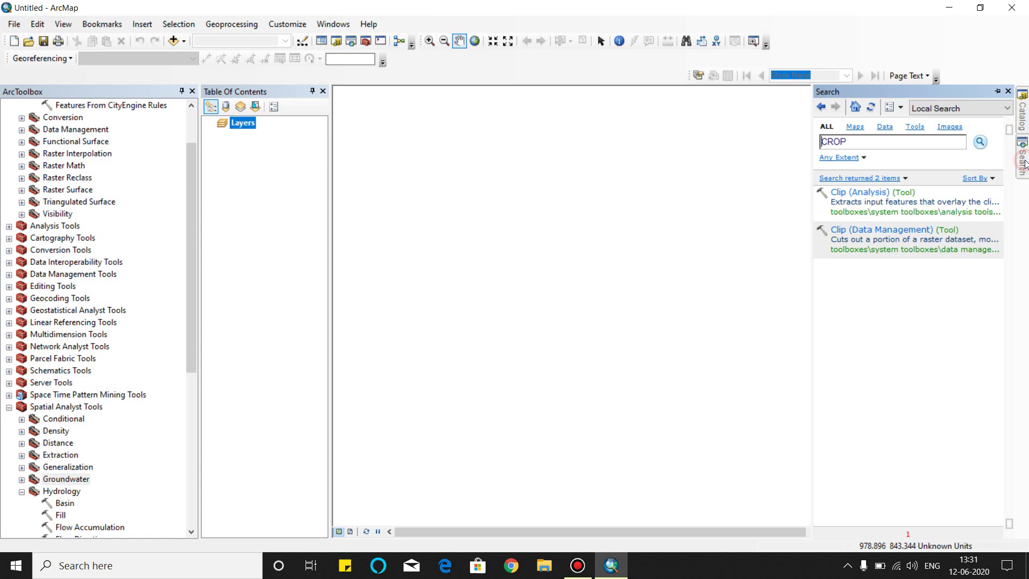
{"action": "left_click", "coordinate": [870, 140]}
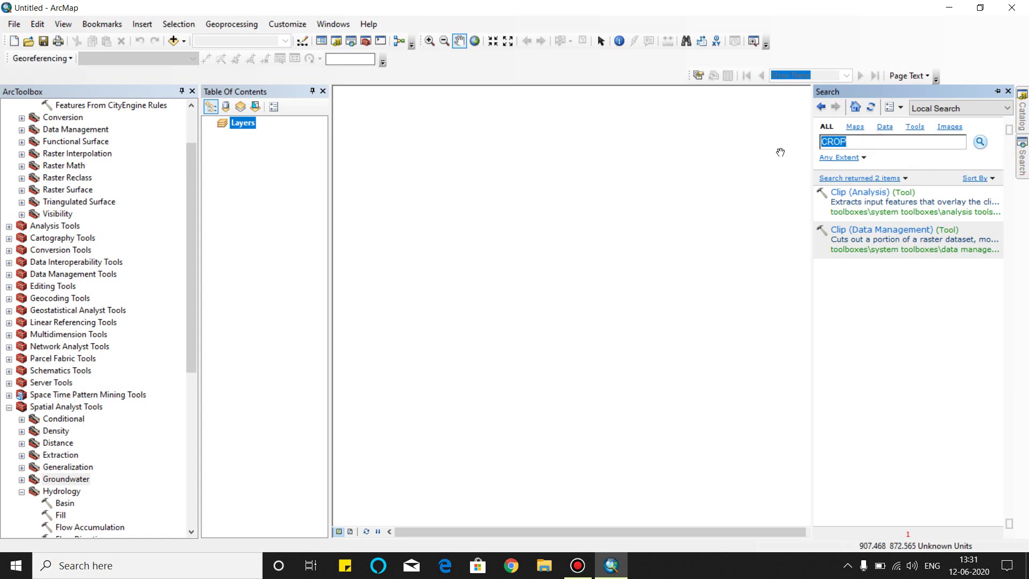
{"action": "type", "text": "CLIP"}
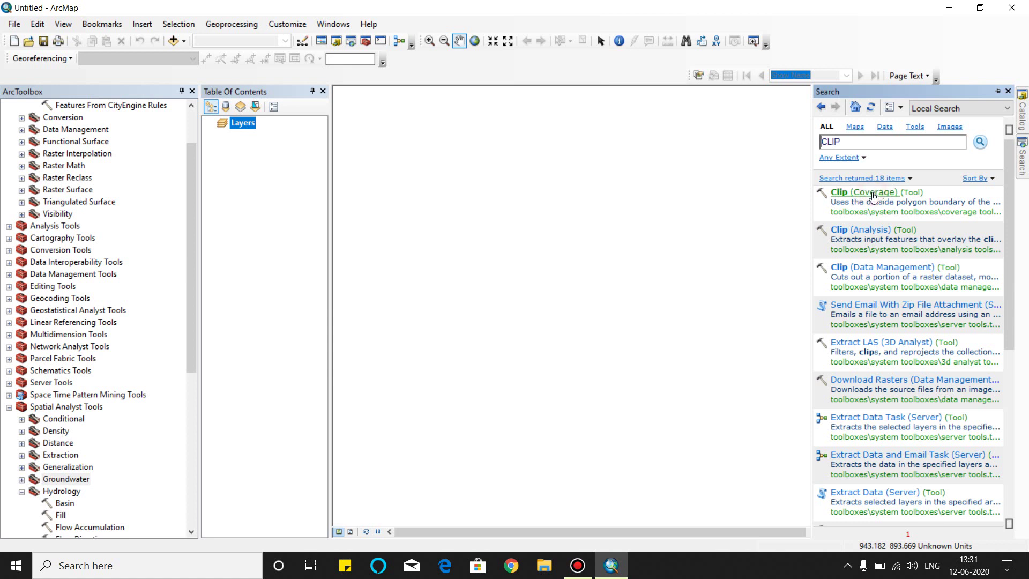
{"action": "left_click", "coordinate": [854, 197]}
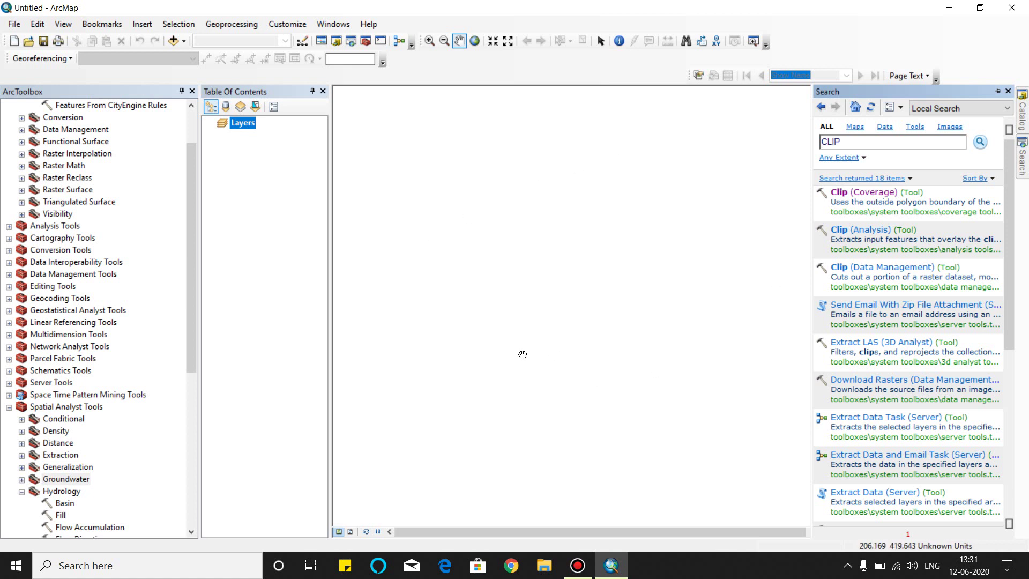
Step: In Add Data, browse the D:\ARCGIS Kotha folders KOTHA18022020 and FLOODKOTHA
{"action": "left_click", "coordinate": [172, 42]}
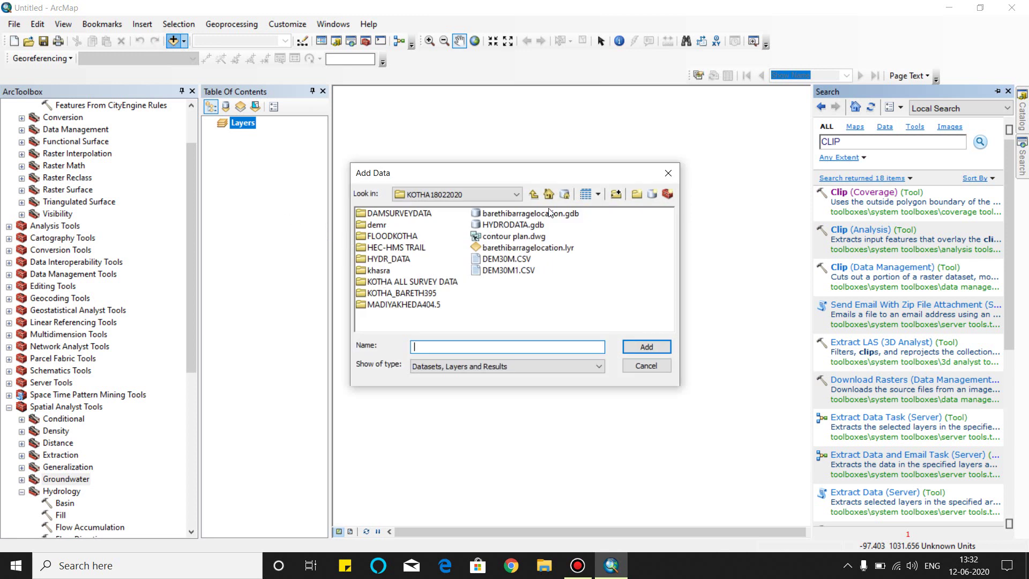
{"action": "left_click", "coordinate": [534, 196]}
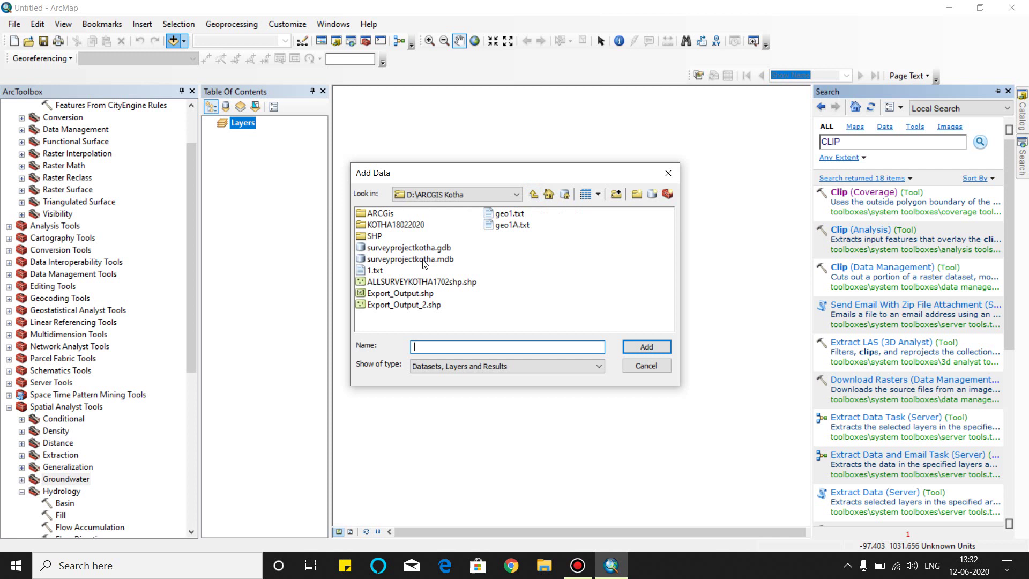
{"action": "left_click", "coordinate": [530, 196]}
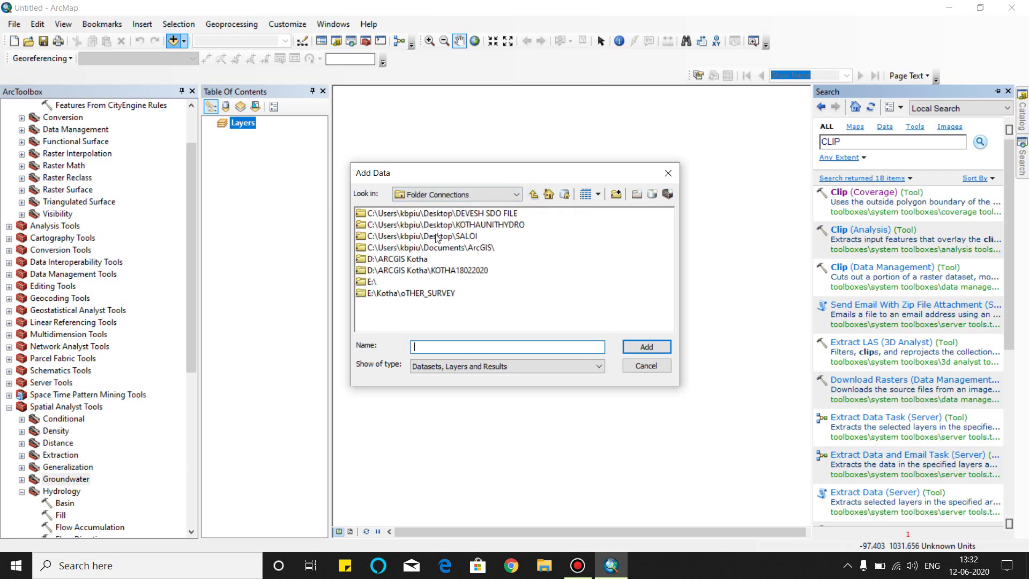
{"action": "left_click", "coordinate": [413, 259]}
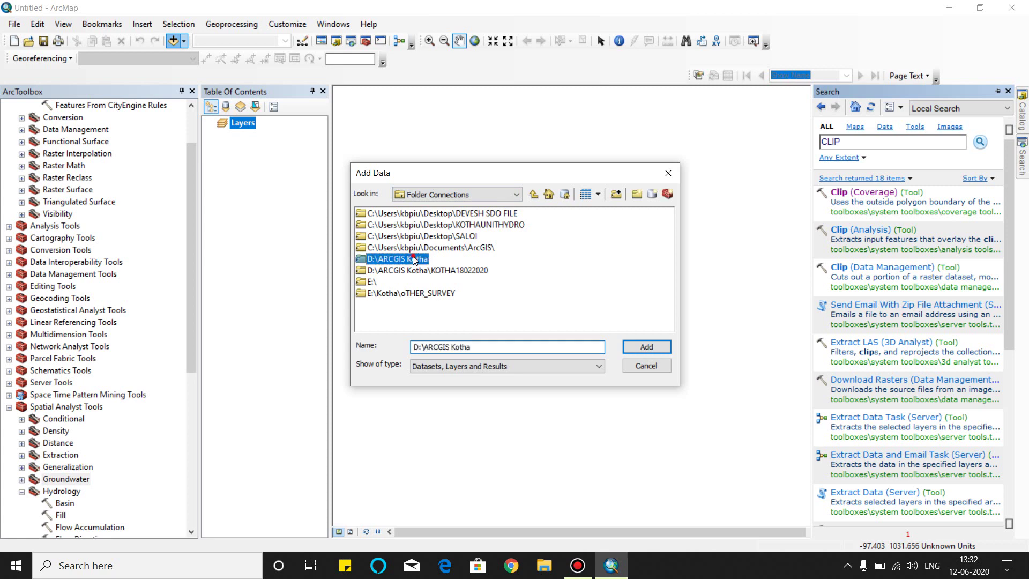
{"action": "double_click", "coordinate": [414, 259]}
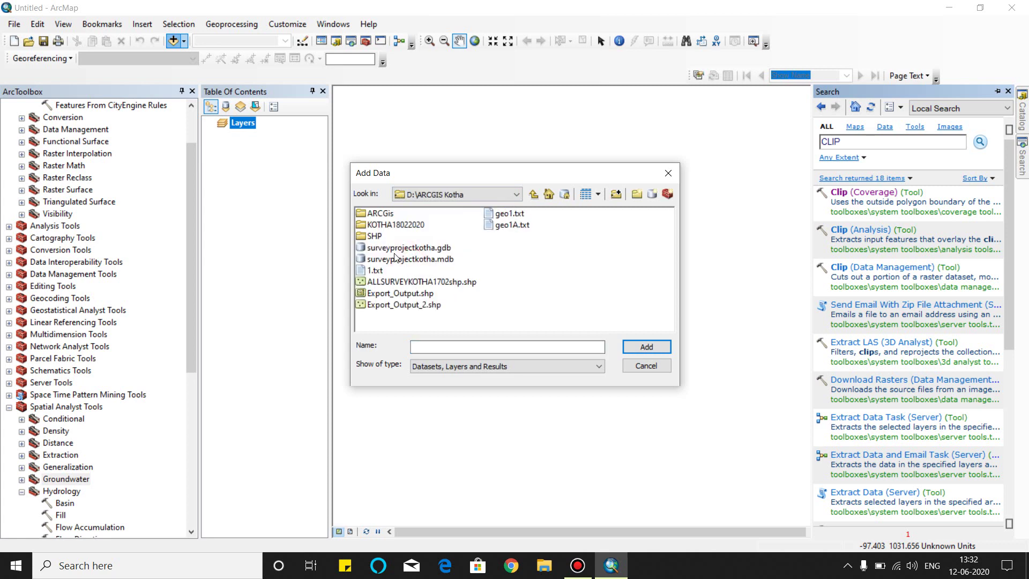
{"action": "double_click", "coordinate": [393, 225]}
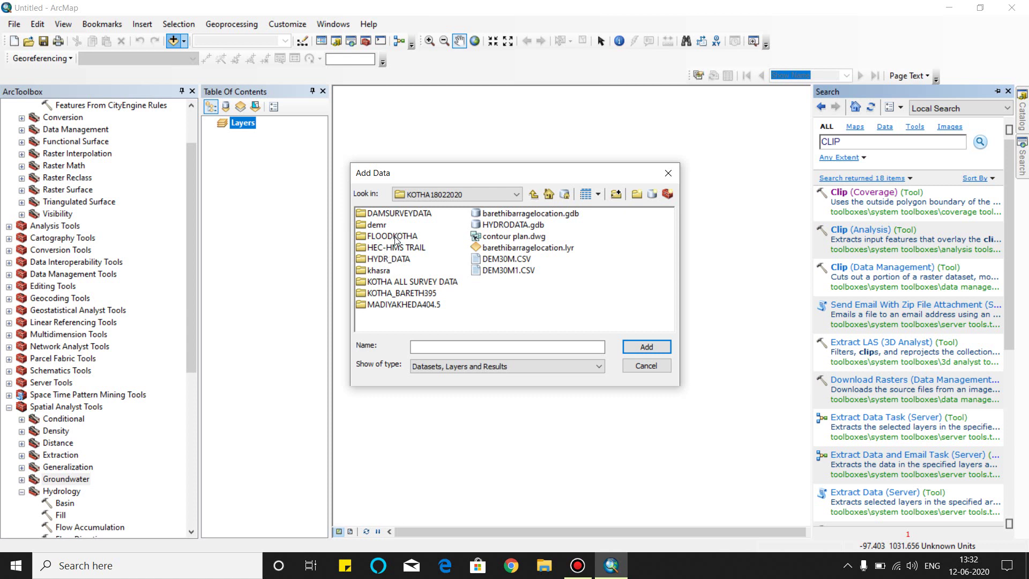
{"action": "double_click", "coordinate": [395, 236]}
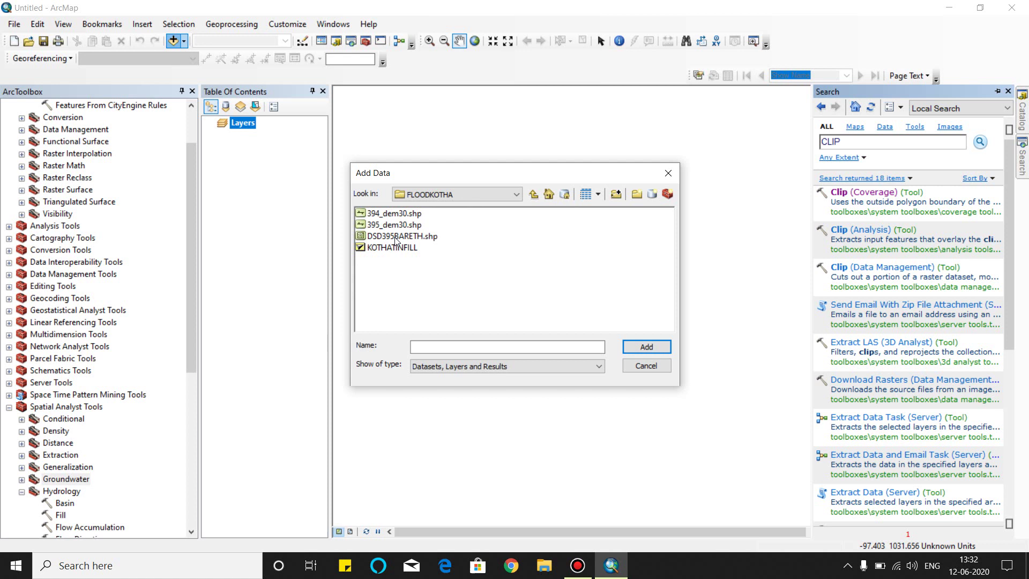
{"action": "left_click", "coordinate": [534, 194]}
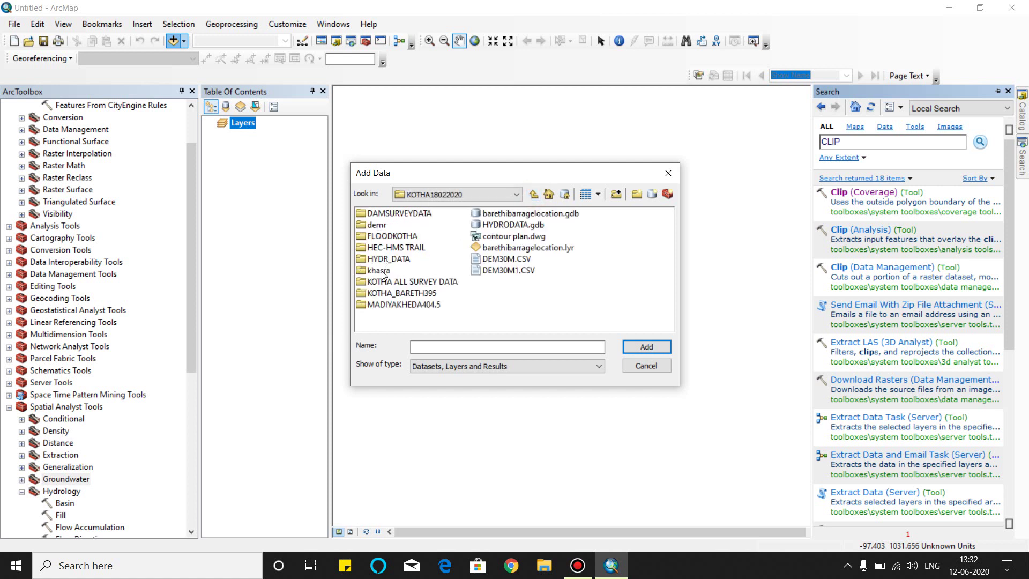
{"action": "left_click", "coordinate": [508, 238]}
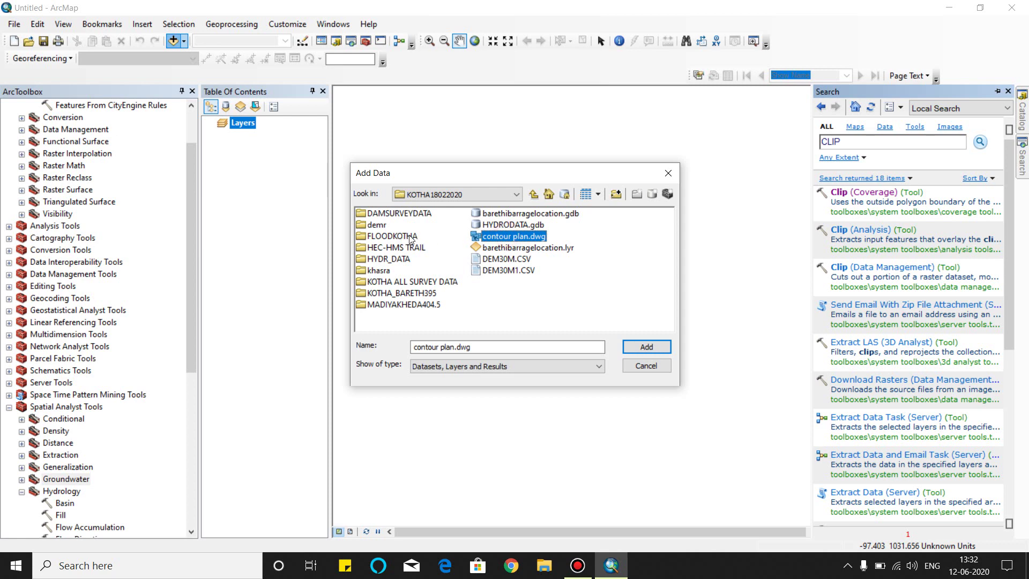
Step: From D:\ARCGIS Kotha\ARCGis\DAM2Kotha, add Band_2 of kotha toposheet_1.jpg to the map
{"action": "left_click", "coordinate": [450, 196]}
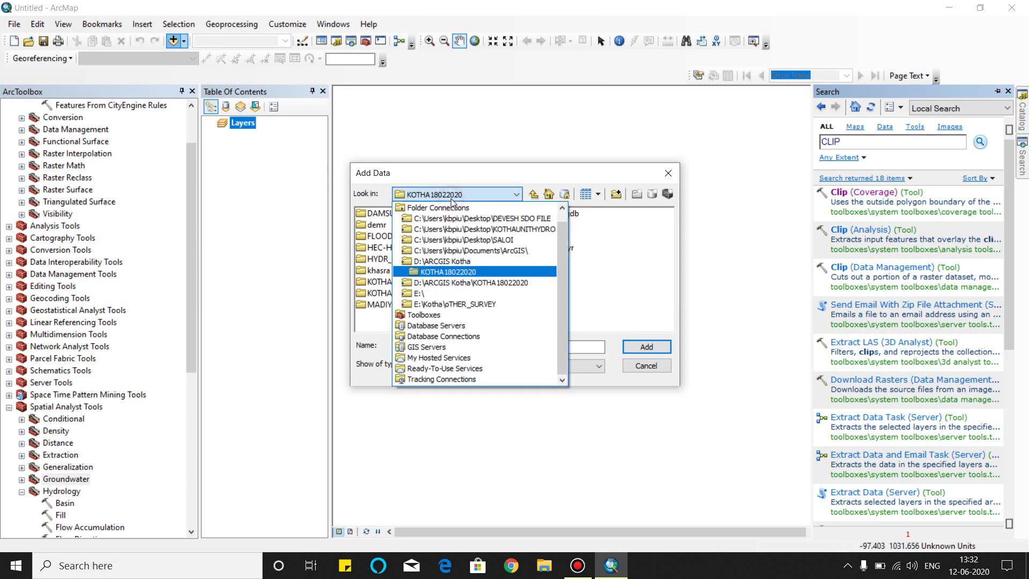
{"action": "left_click", "coordinate": [448, 262]}
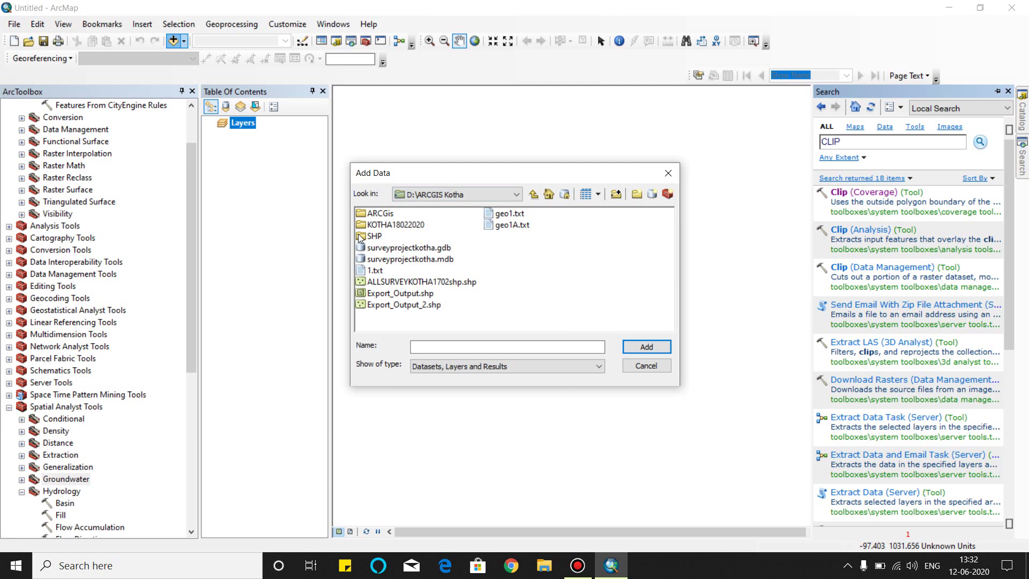
{"action": "left_click", "coordinate": [381, 216]}
{"action": "double_click", "coordinate": [380, 217]}
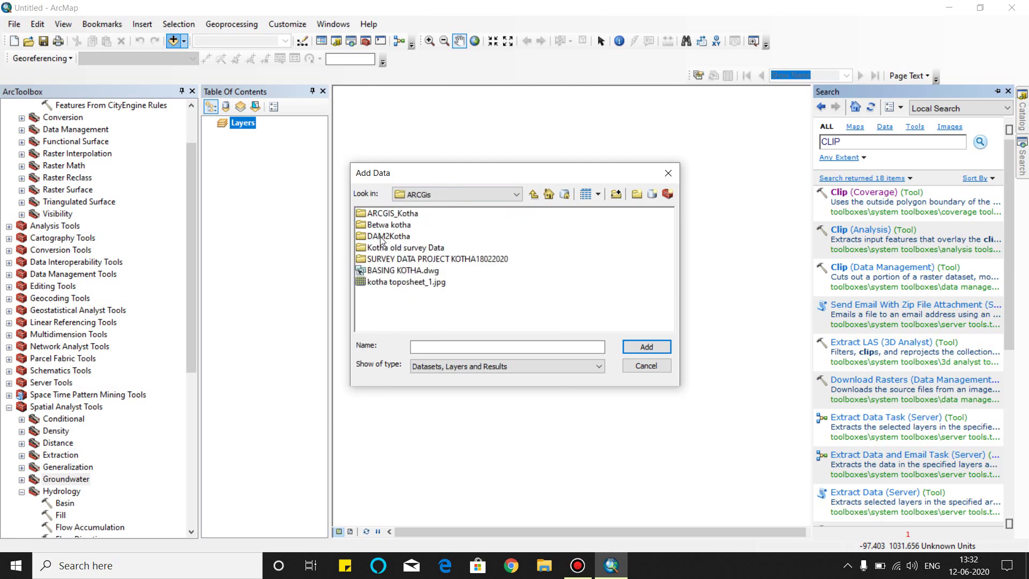
{"action": "double_click", "coordinate": [388, 236]}
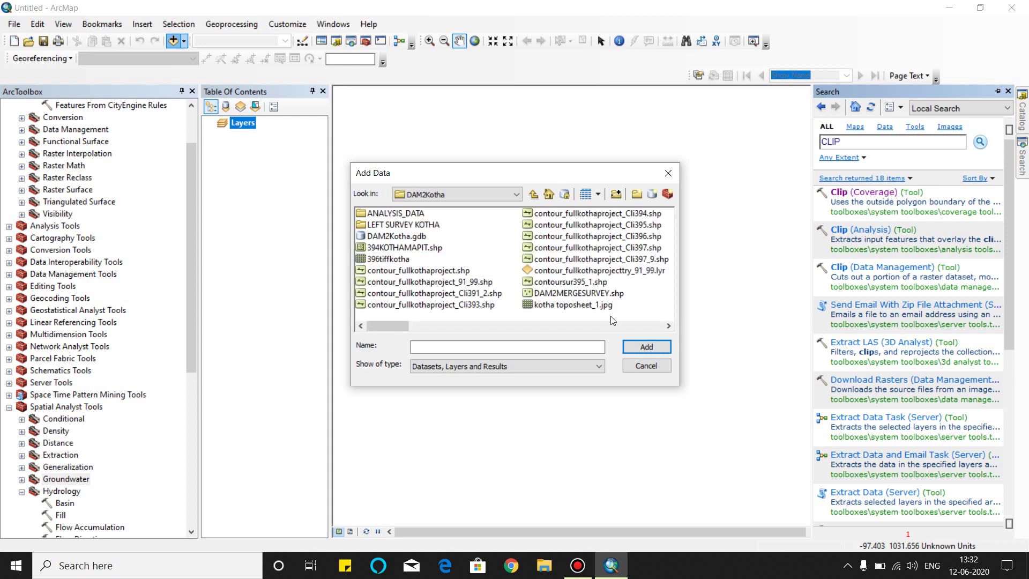
{"action": "double_click", "coordinate": [573, 305]}
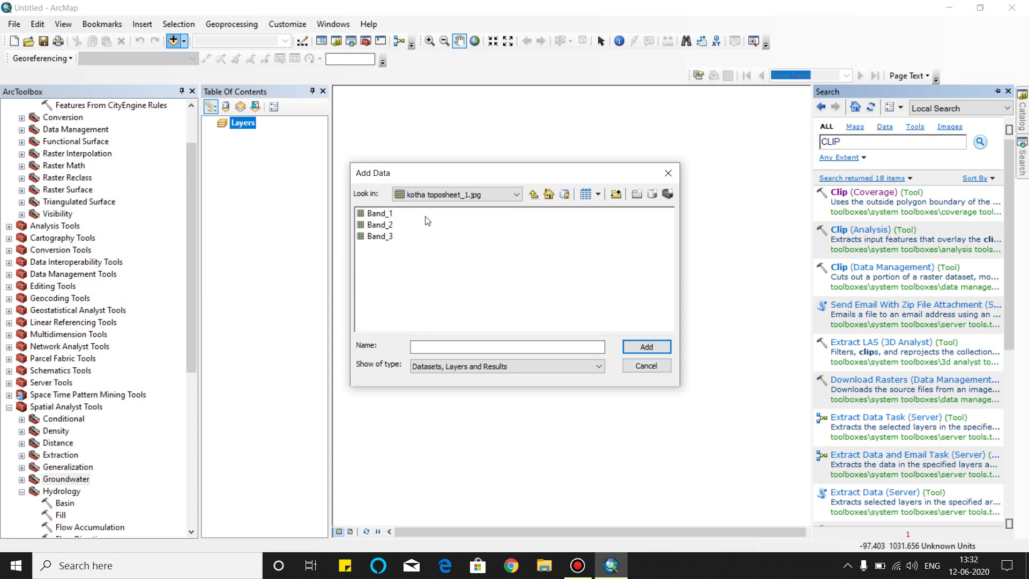
{"action": "left_click", "coordinate": [382, 224]}
{"action": "left_click", "coordinate": [645, 347]}
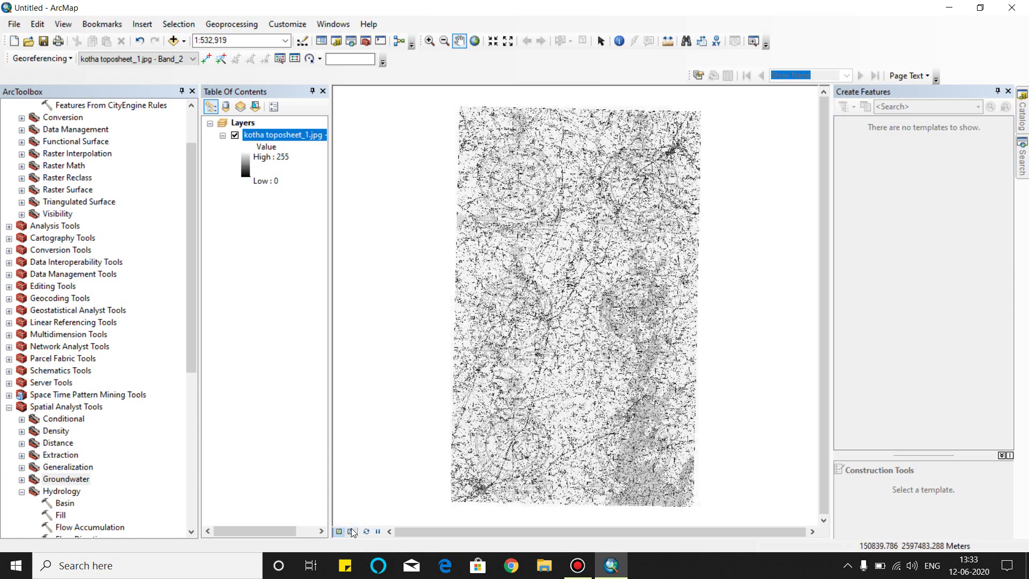
Step: Switch to Layout View to show kotha toposheet_1.jpg on a printable page
{"action": "left_click", "coordinate": [351, 531]}
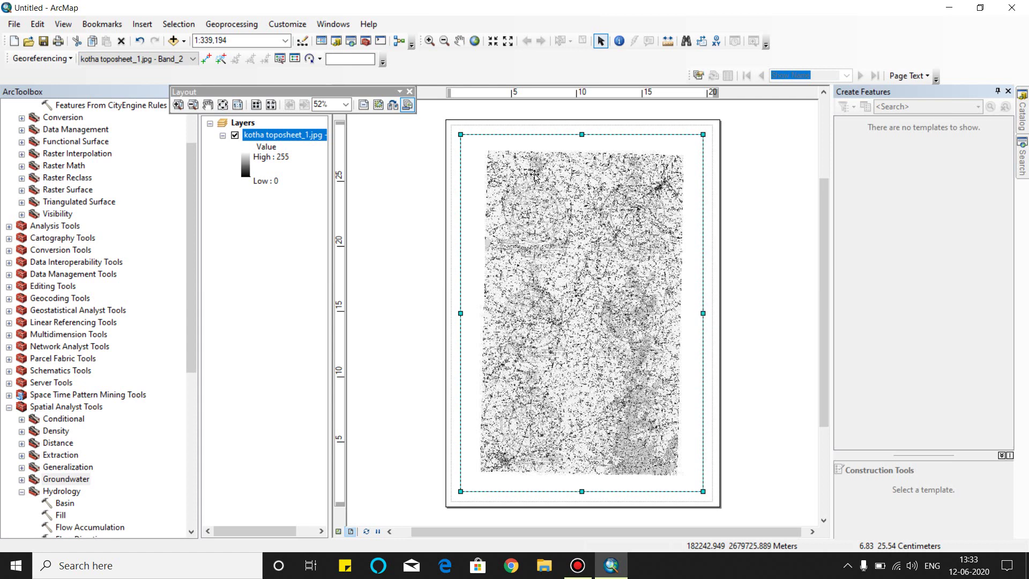
Step: Scroll the ArcToolbox tree to show the Hydrology tools from Basin to Watershed
{"action": "scroll", "coordinate": [61, 456], "scroll_direction": "down", "scroll_amount": 1}
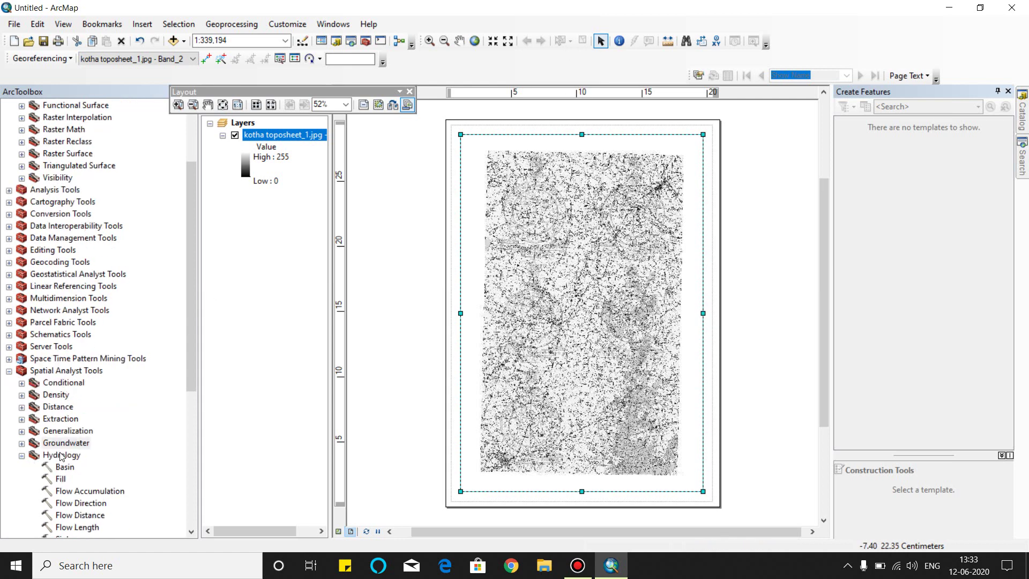
{"action": "scroll", "coordinate": [61, 456], "scroll_direction": "down", "scroll_amount": 7}
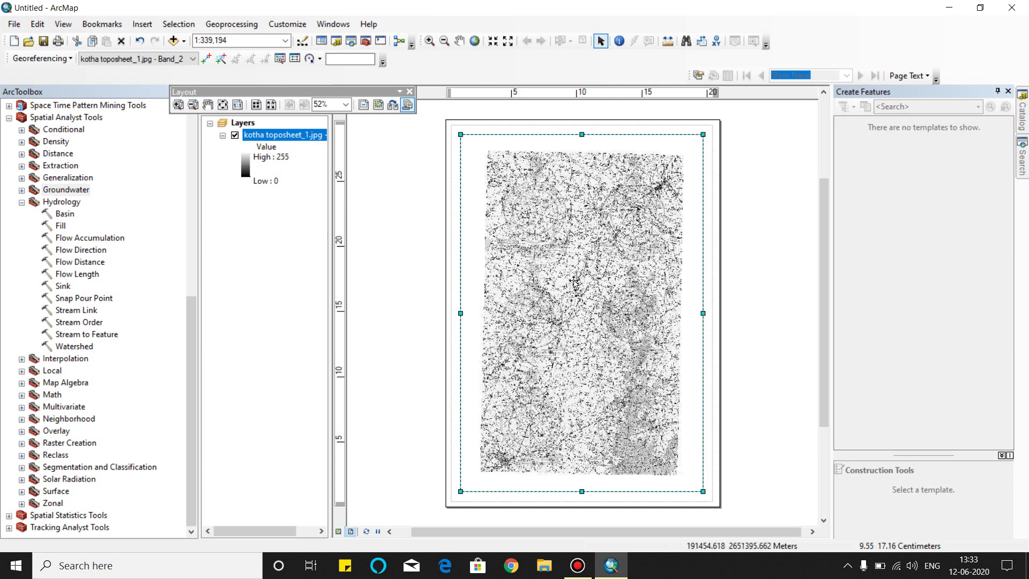
{"action": "left_click", "coordinate": [73, 203]}
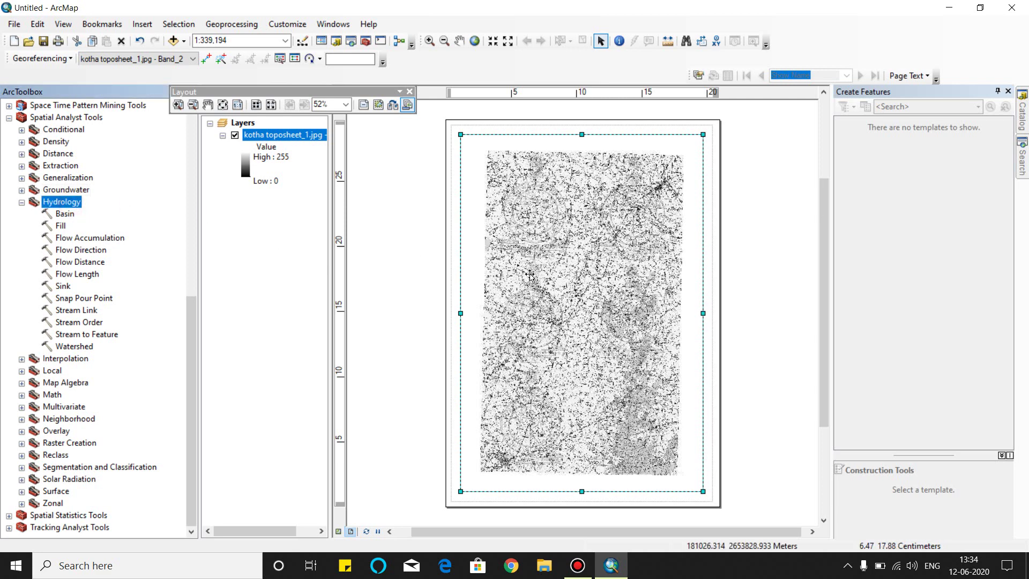